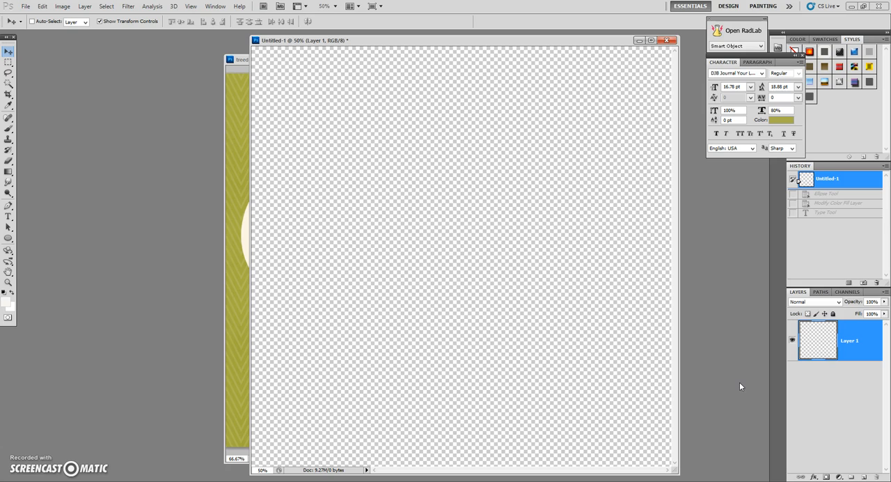
- Try pasting the copied sample text twice into a rectangular text box on the blank canvas, and revert the document to its initial state
left_click(7, 219)
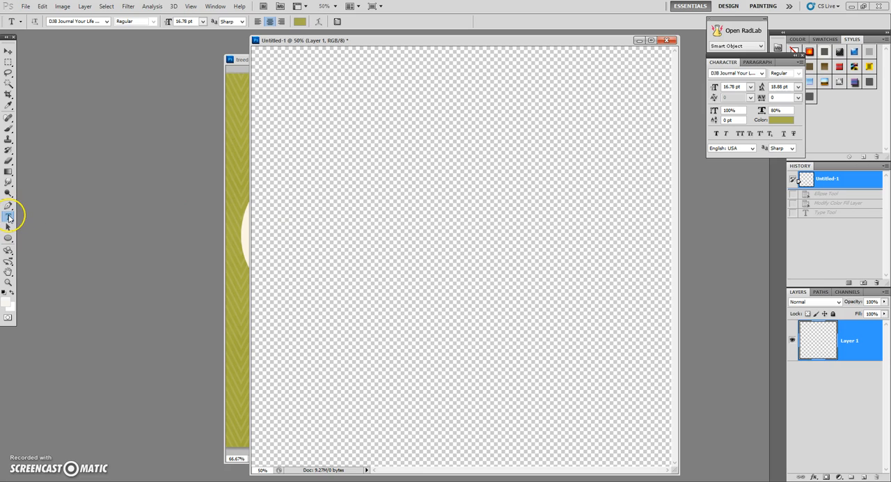
left_click_drag(279, 155, 581, 309)
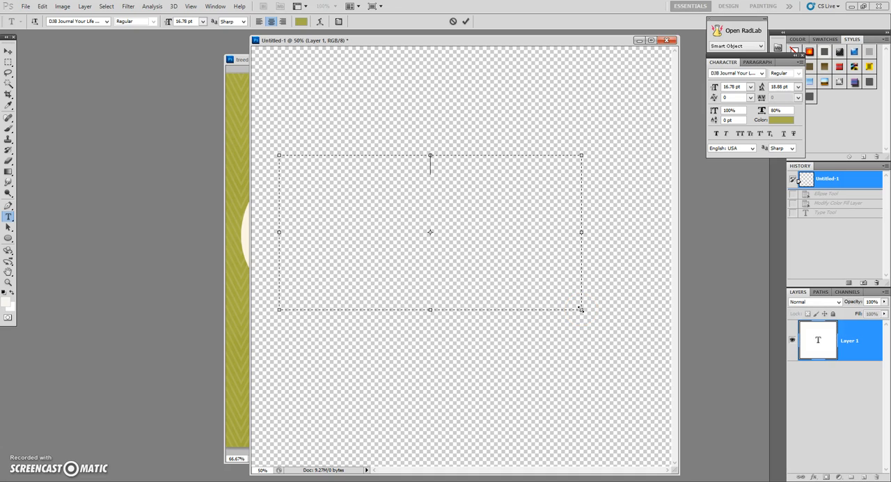
type("This is my text path and I can now type in this speech bubble without having to edit each line to fit it.  What would YOU like to say in your speech bubble?")
type("This is my text path and I can now type in this speech bubble without having to edit each line to fit it.  What would YOU like to say in your speech bubble?")
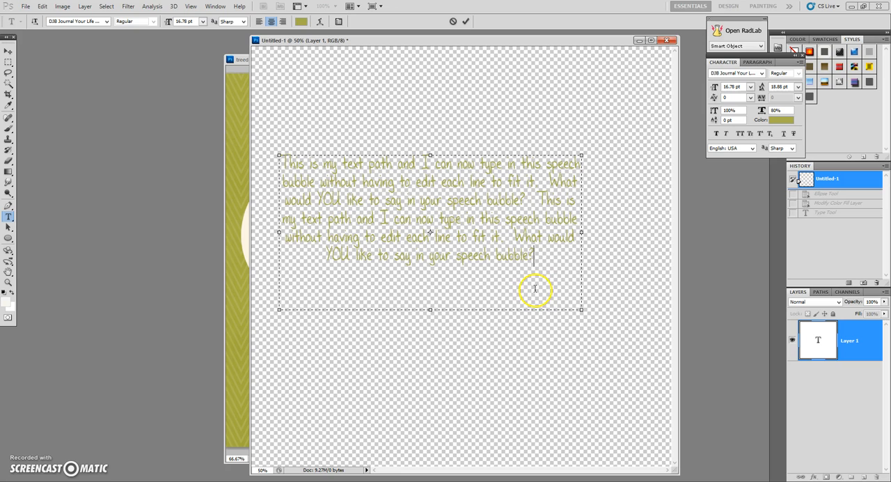
left_click(827, 342)
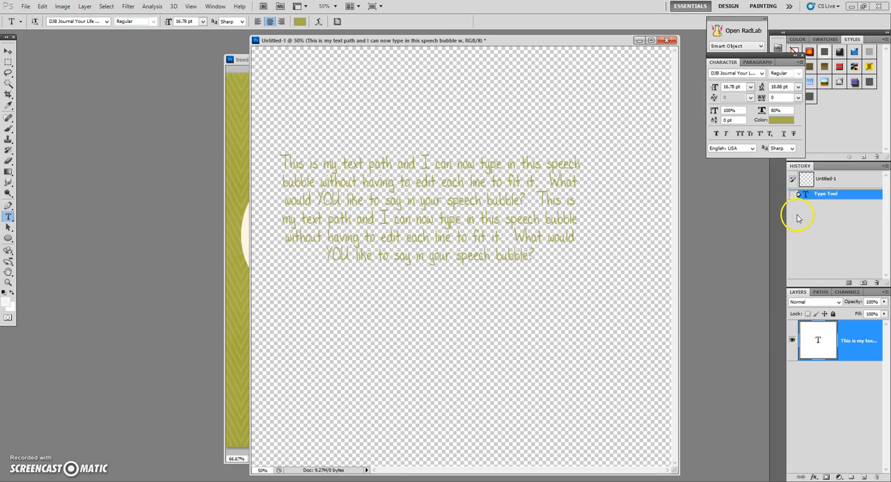
left_click(806, 179)
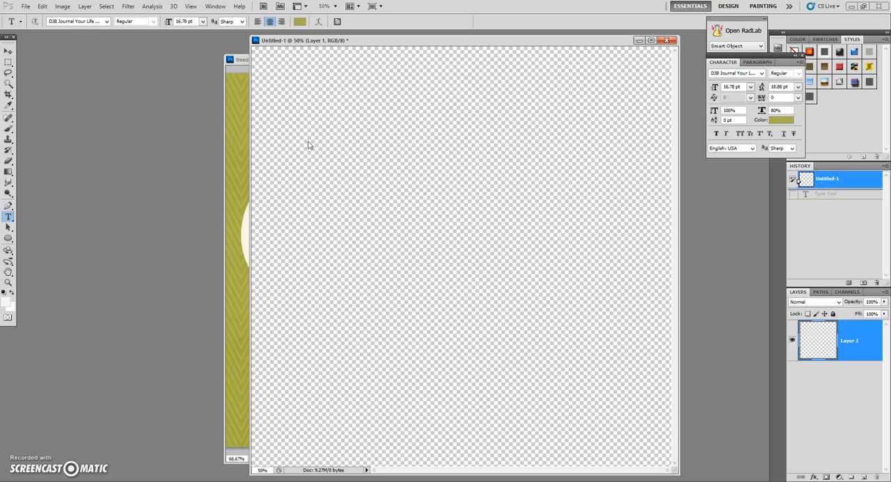
- Draw a large circle shape in the middle of the blank canvas and set its fill colour to dark grey #5b5a59
left_click(9, 239)
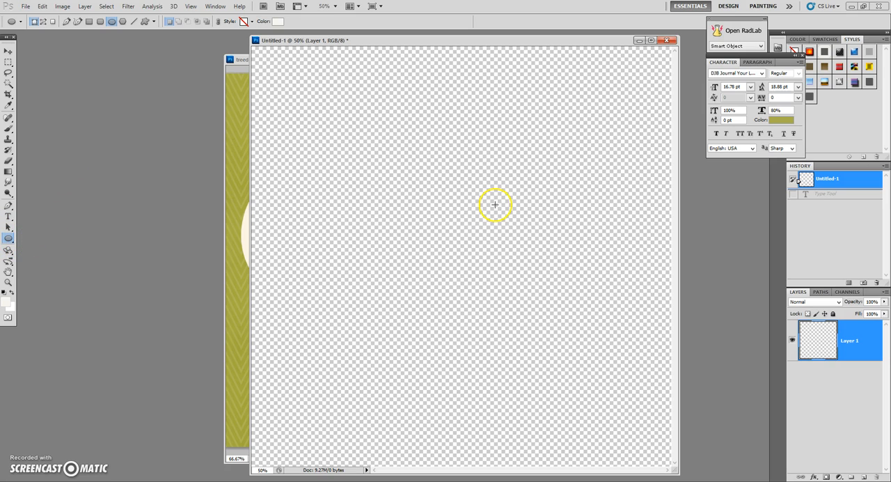
left_click_drag(391, 181, 549, 313)
double_click(801, 339)
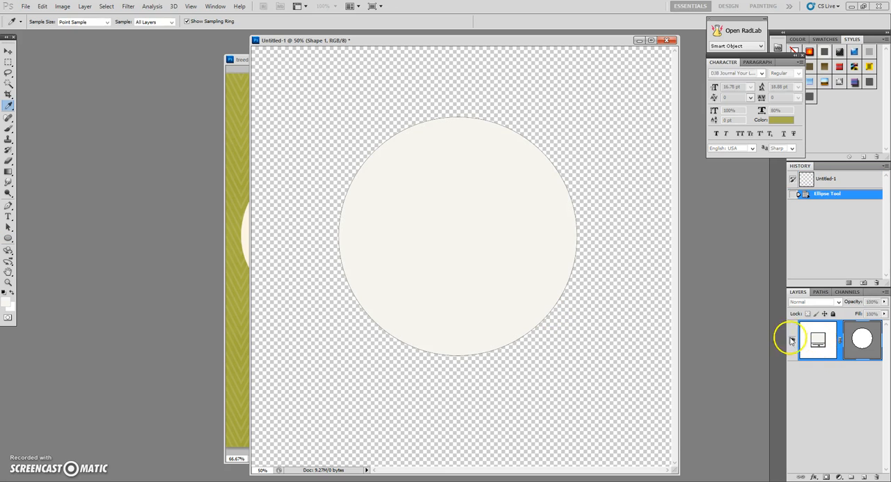
left_click(687, 385)
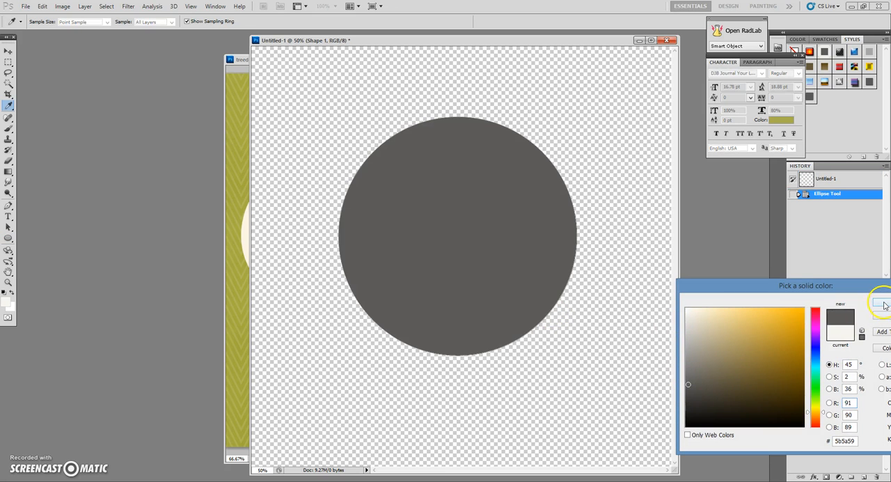
left_click(882, 302)
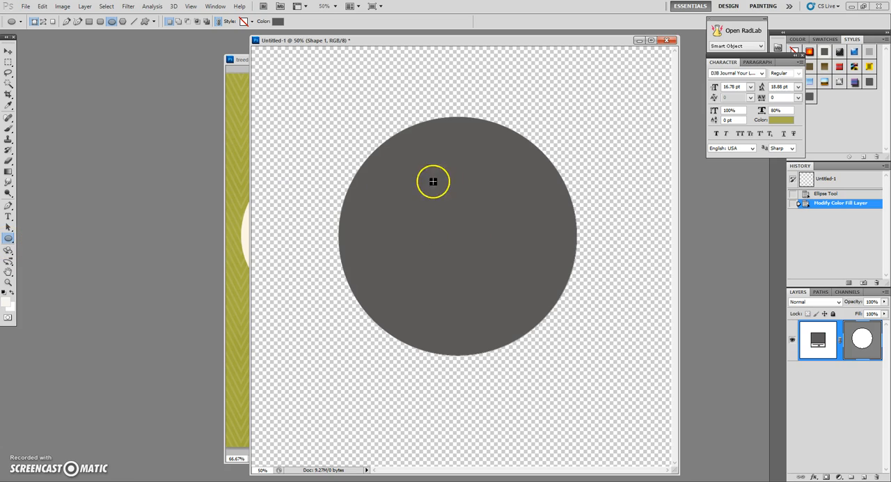
- Start area type inside the circle's path, paste the copied speech bubble text twice, and commit the text layer
left_click(750, 257)
left_click(821, 292)
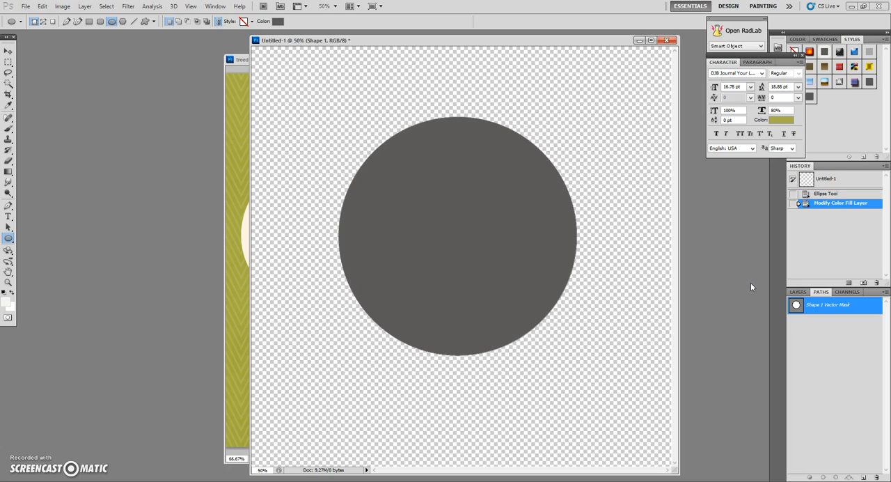
left_click(798, 291)
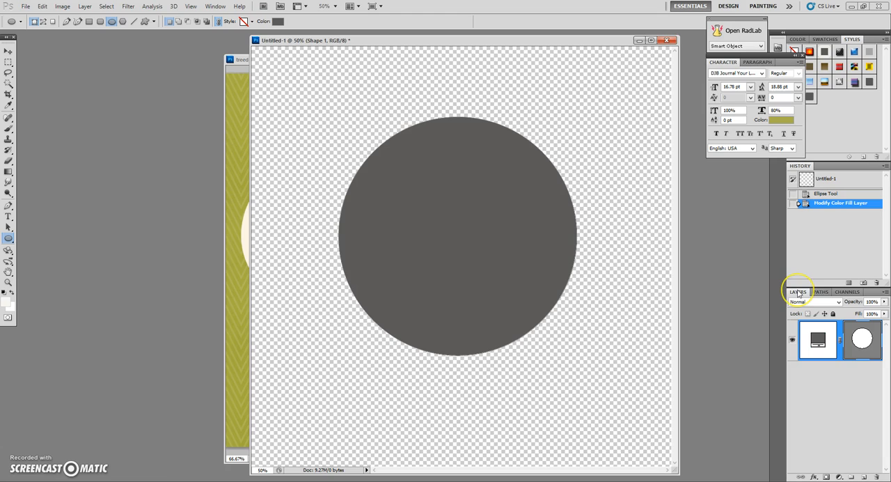
left_click(8, 216)
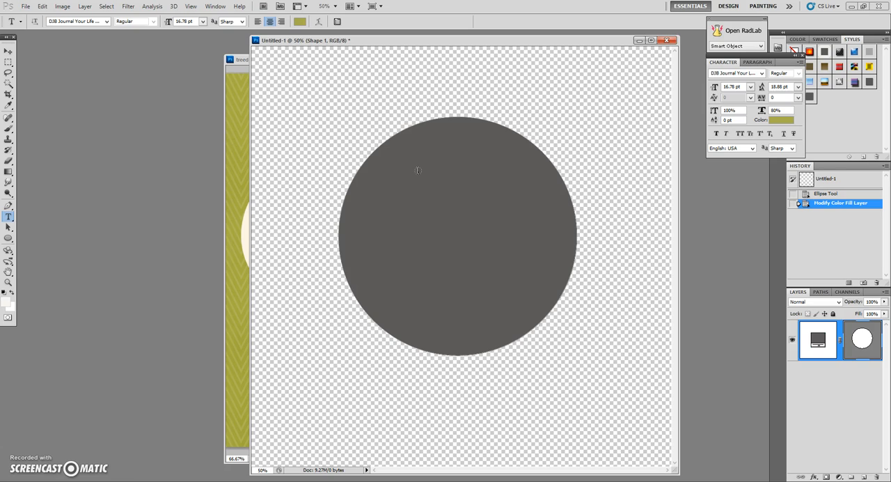
left_click(418, 170)
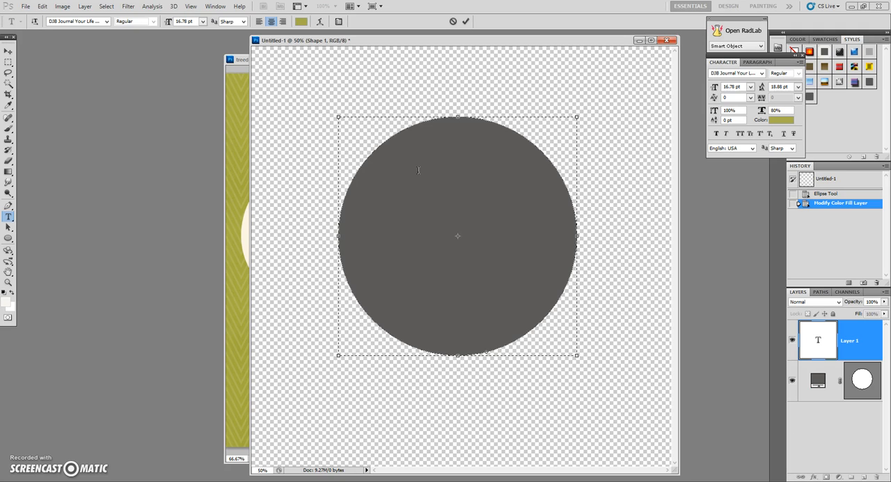
key("ctrl+v")
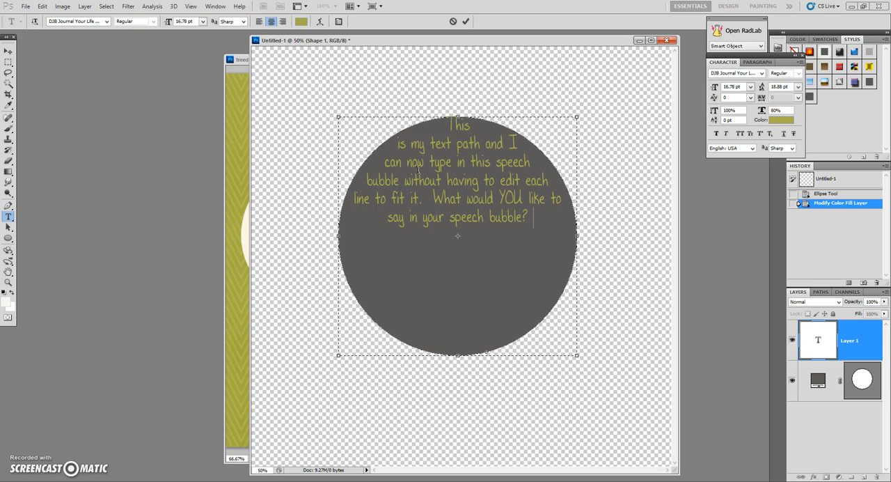
type("This is my text path and I can now type in this speech bubble without having to edit each line to fit it.  What would YOU like to say in your speech bubble?")
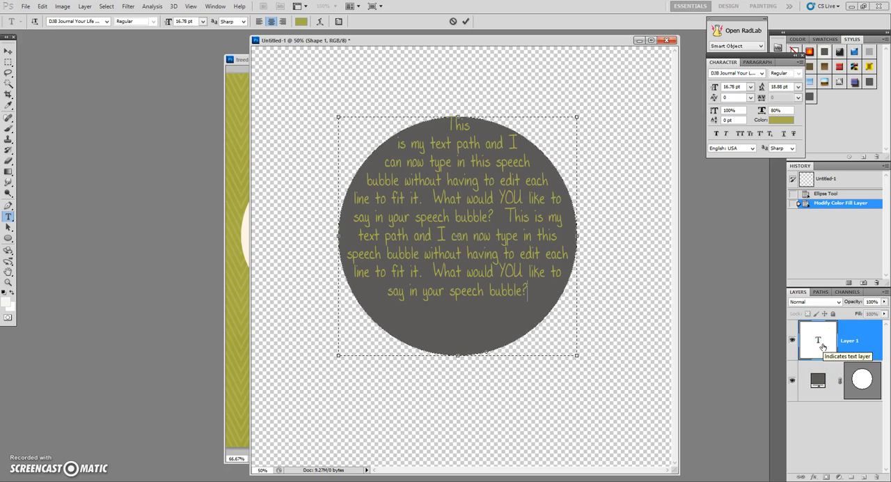
left_click(743, 74)
left_click(781, 192)
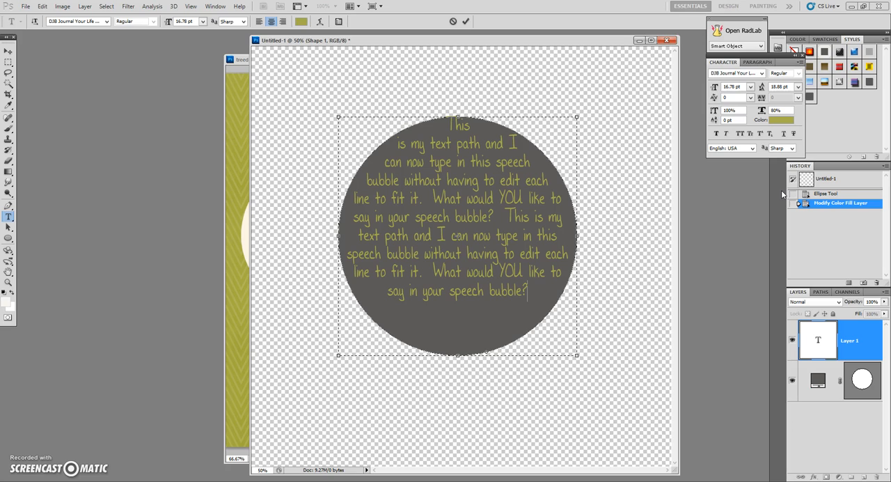
left_click(822, 334)
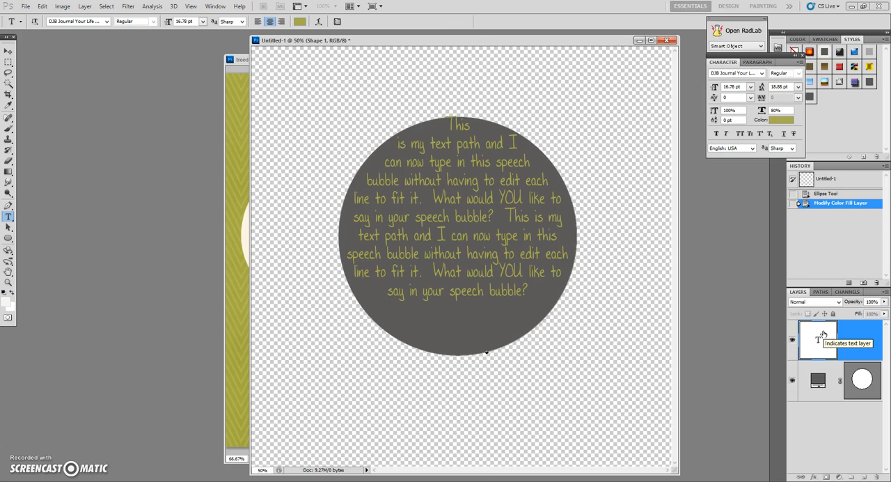
left_click(740, 310)
left_click(9, 52)
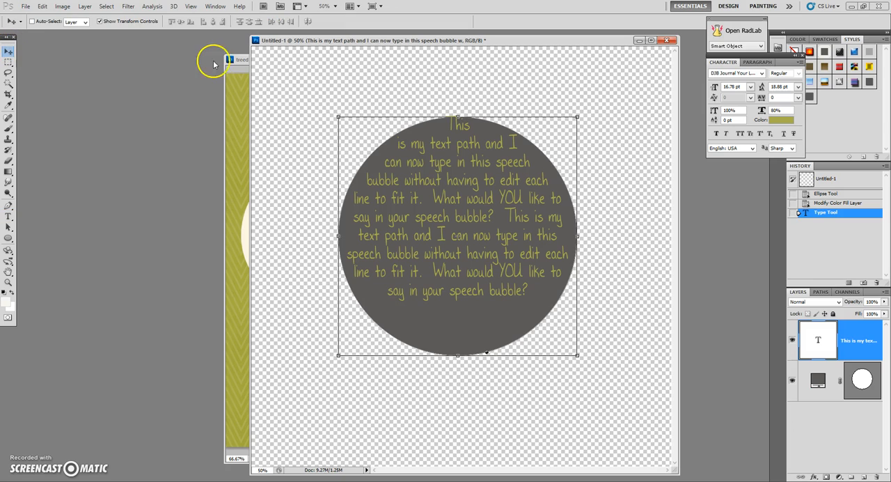
- Switch to the treed-pl15-mar-3x4journaler-5.png document and select the cream speech bubble using the Magic Wand with Contiguous on and tolerance 32
left_click(235, 79)
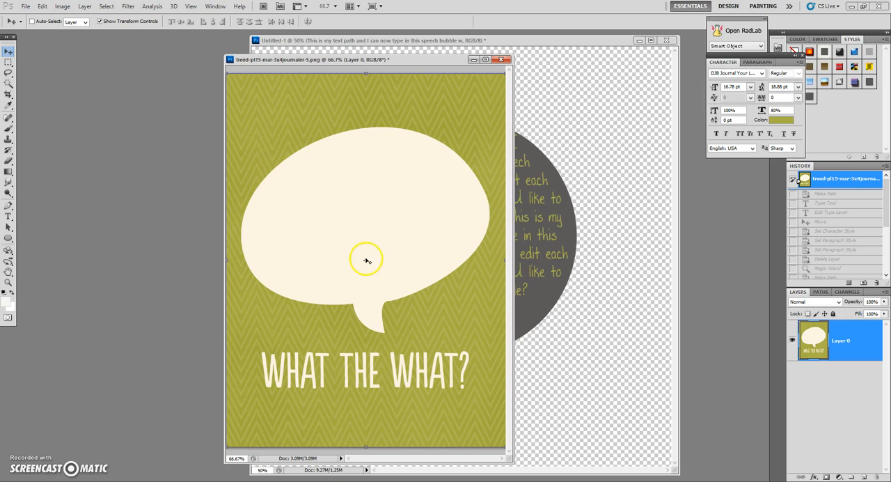
left_click(10, 83)
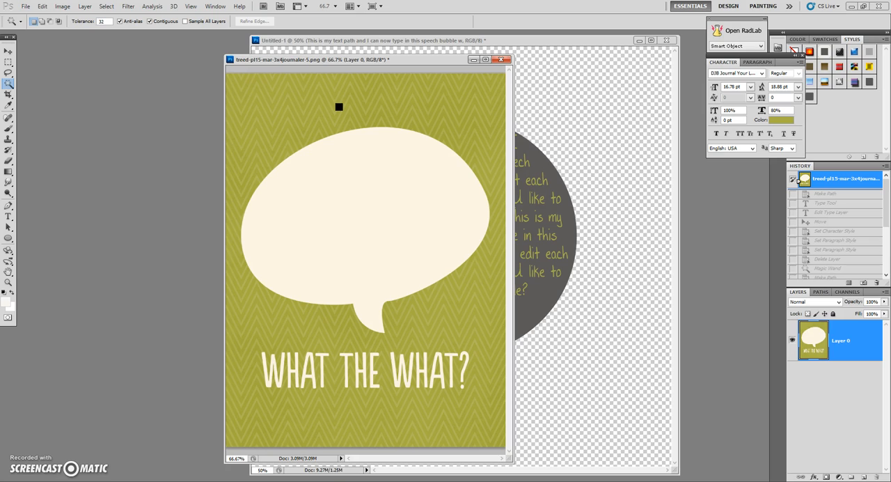
left_click(149, 22)
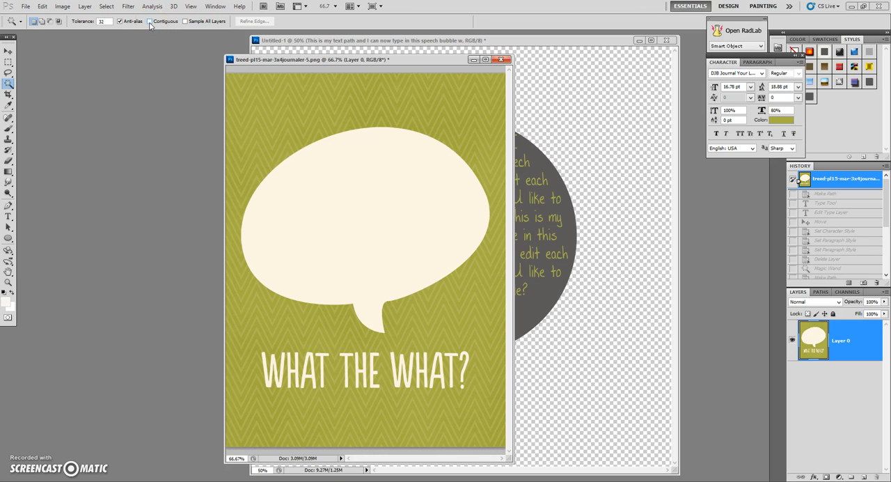
left_click(202, 22)
left_click(373, 204)
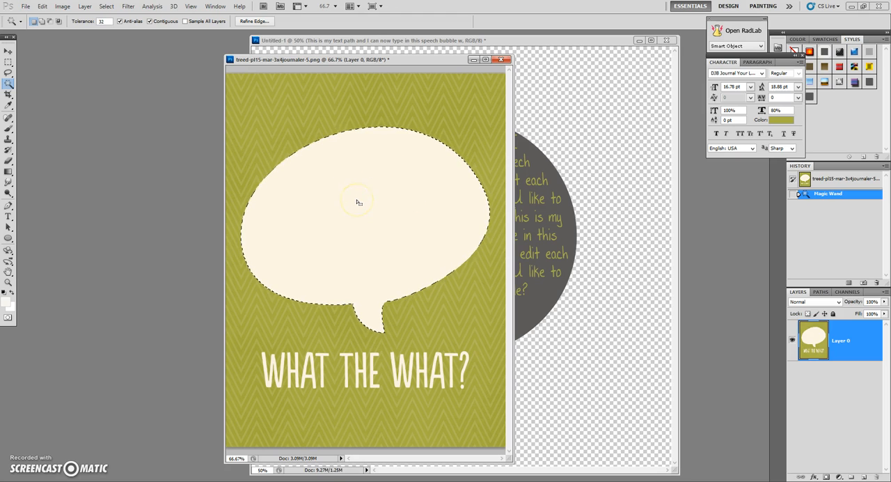
- Convert the speech bubble selection into a work path with a 2.0-pixel tolerance and check it in the path list
right_click(357, 203)
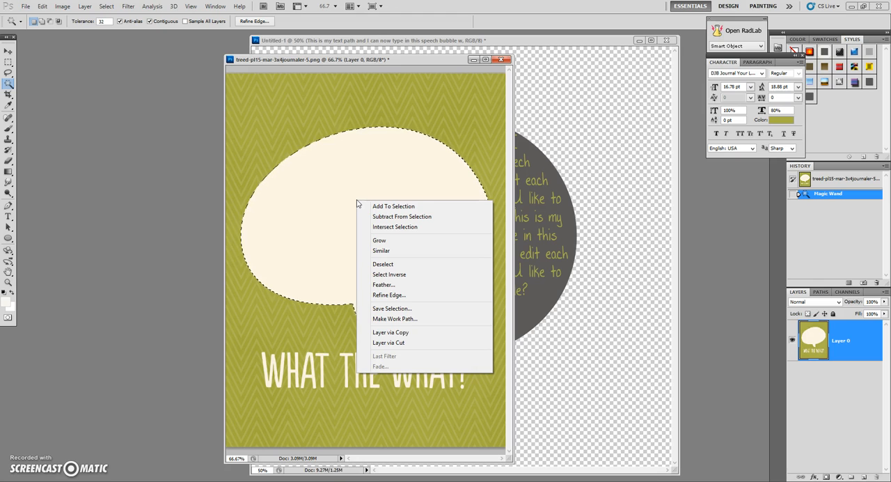
left_click(416, 320)
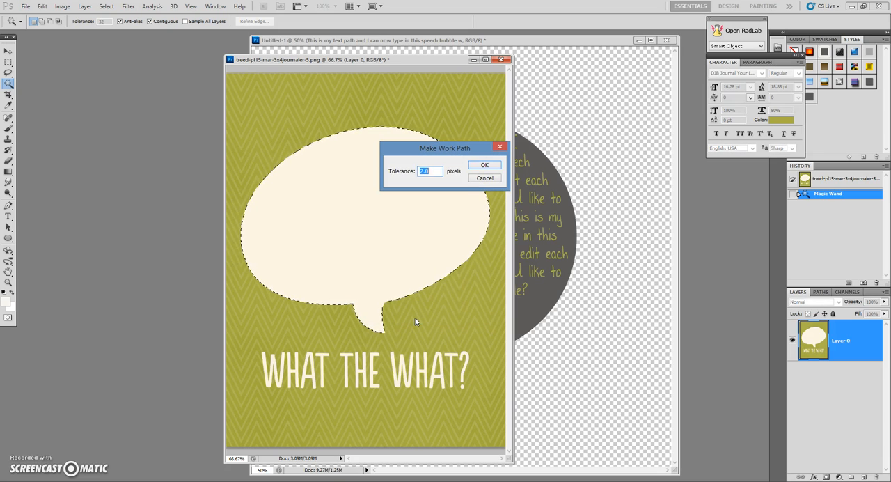
left_click(484, 165)
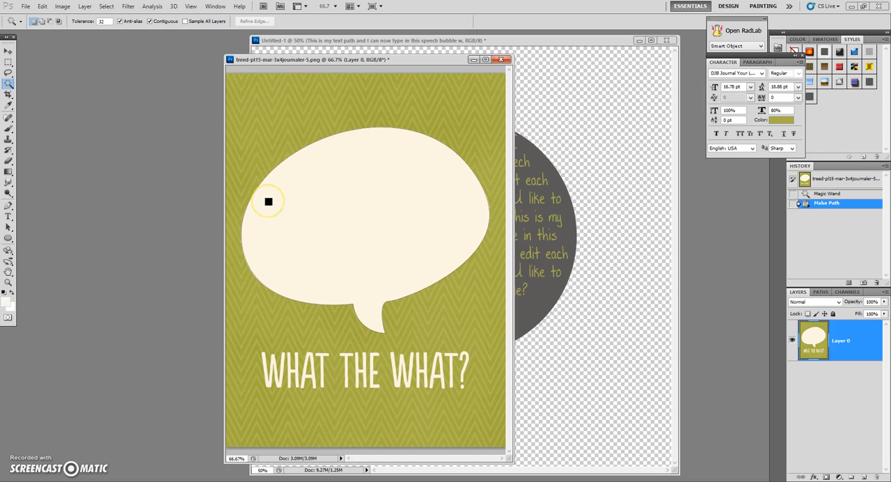
left_click(820, 292)
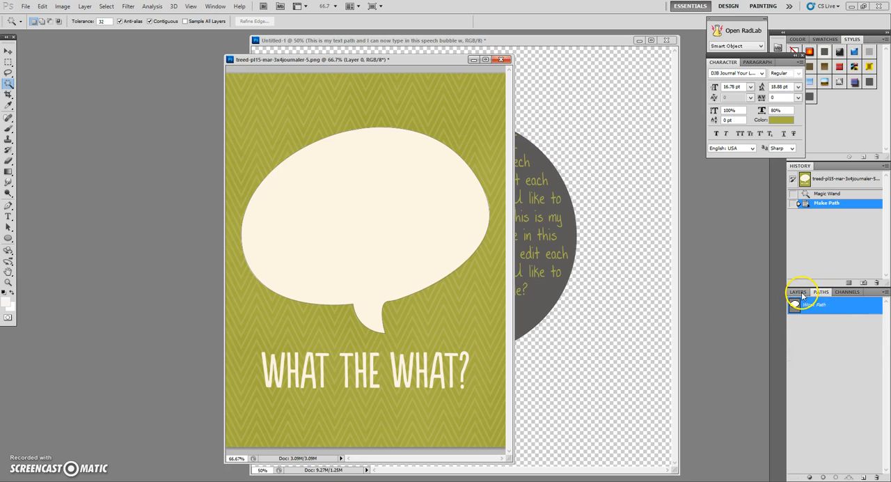
left_click(799, 292)
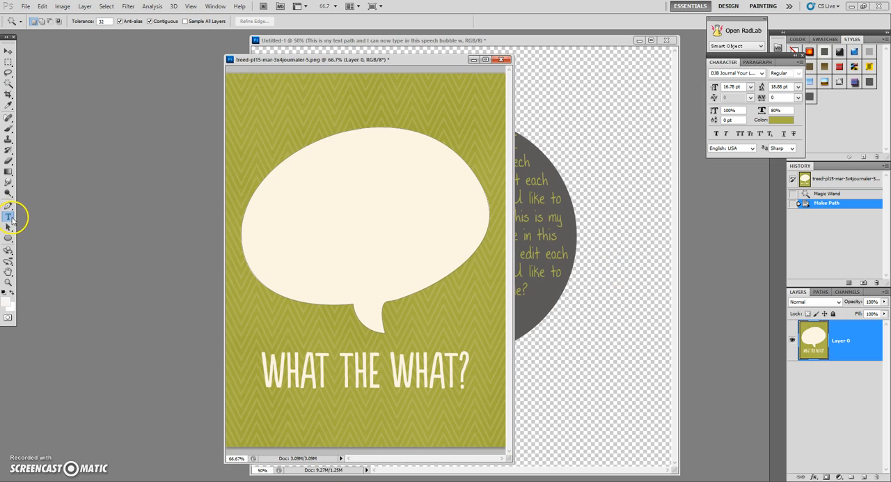
- Start area type inside the speech bubble's work path, paste the copied text once, and commit it
left_click(9, 218)
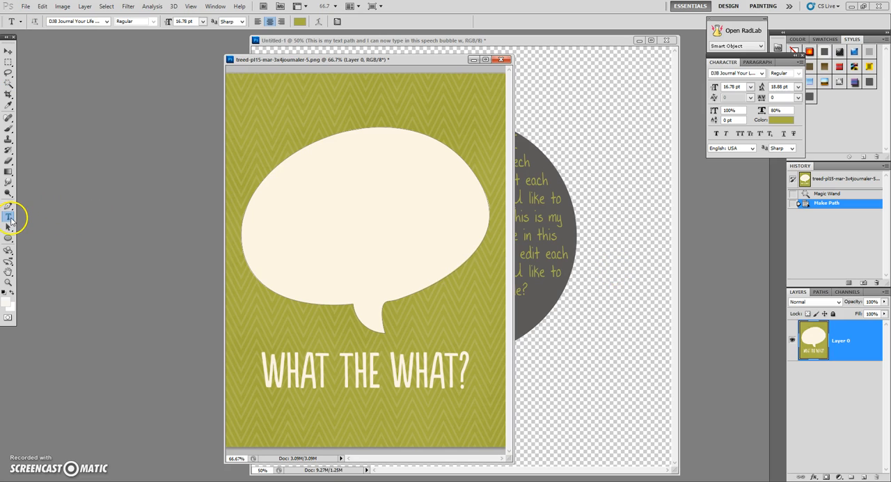
left_click(328, 207)
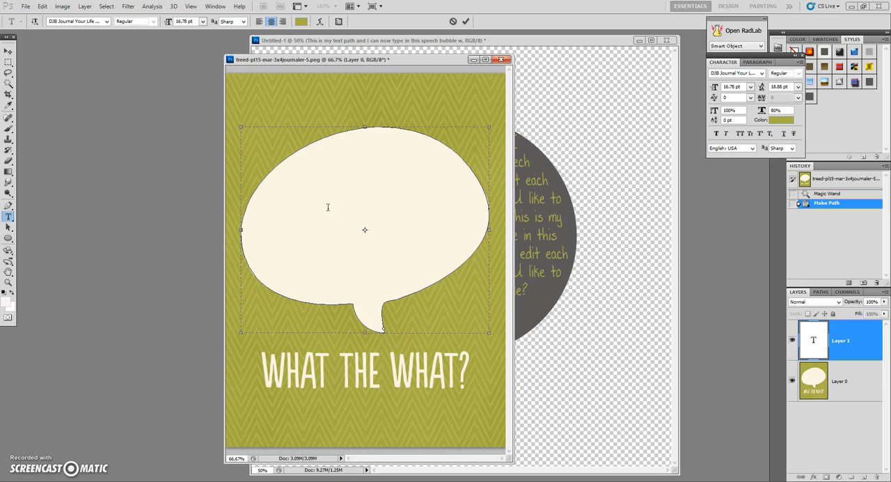
key("ctrl+v")
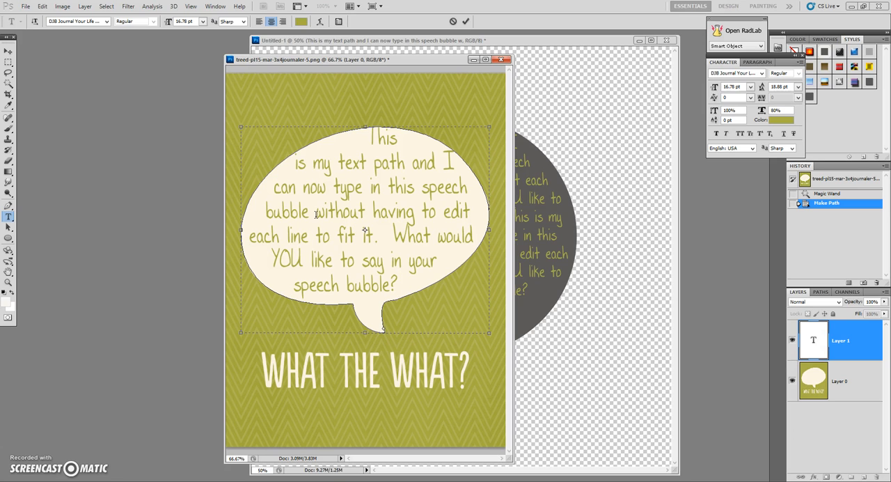
left_click(847, 373)
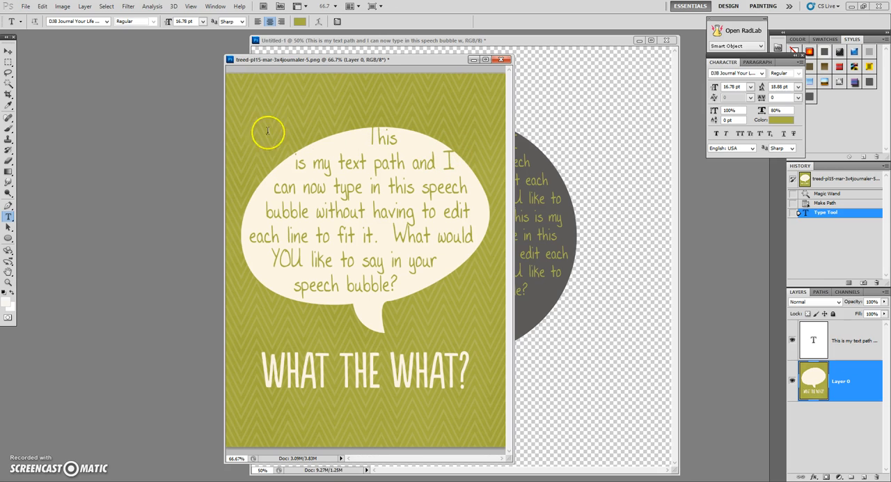
- Scale the speech bubble's text layer down proportionally from its upper-right corner to about 16.2 pt type
left_click(8, 51)
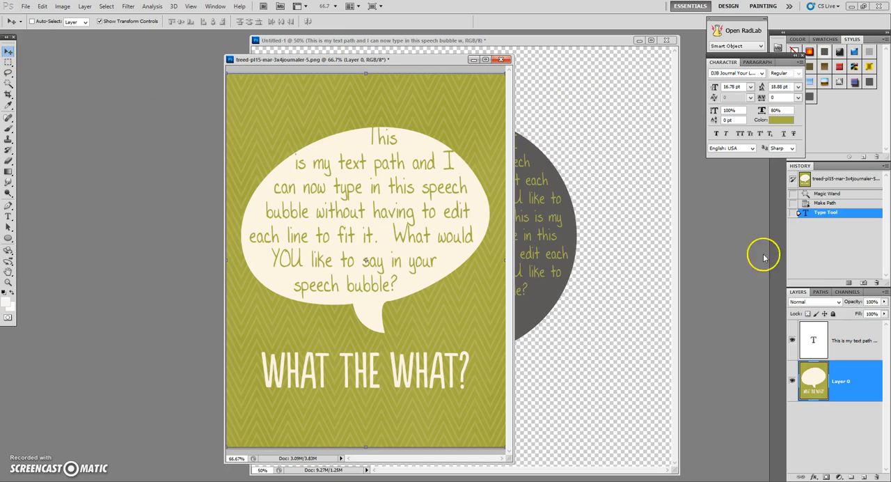
left_click(852, 331)
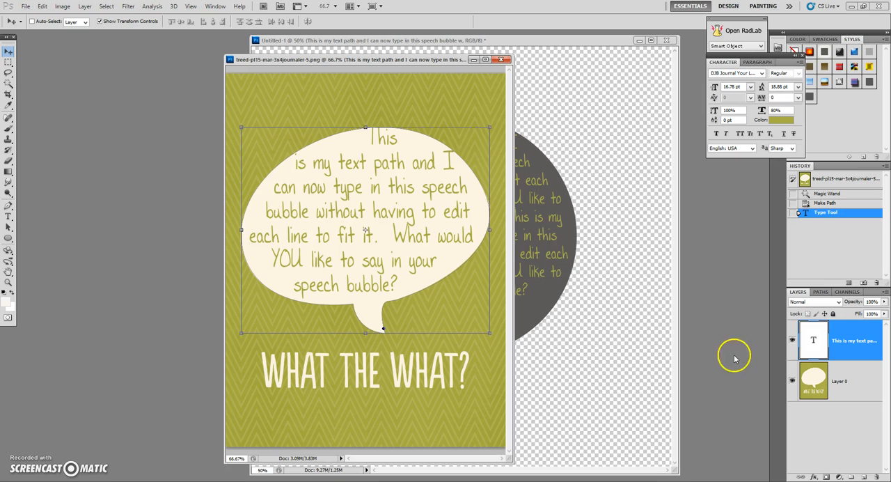
left_click(490, 127)
left_click_drag(490, 127, 482, 135)
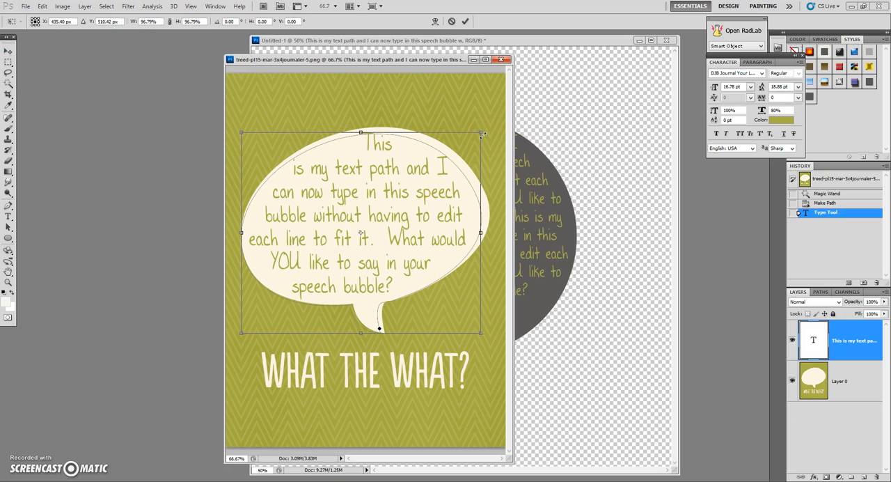
key("Return")
- Nudge the scaled text a few pixels right and up within the speech bubble, and select the background card layer, Layer 0
key("Right")
key("Right")
key("Right")
key("Right")
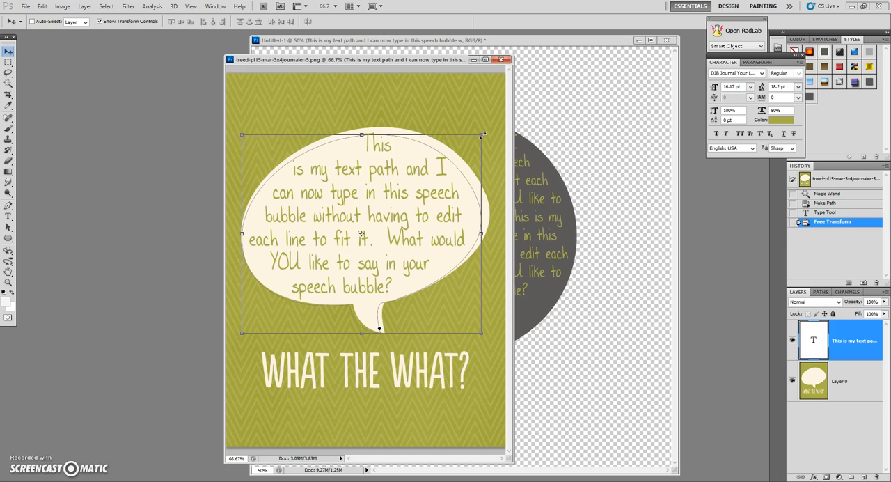
key("Up")
key("Up")
key("Up")
key("Up")
key("Up")
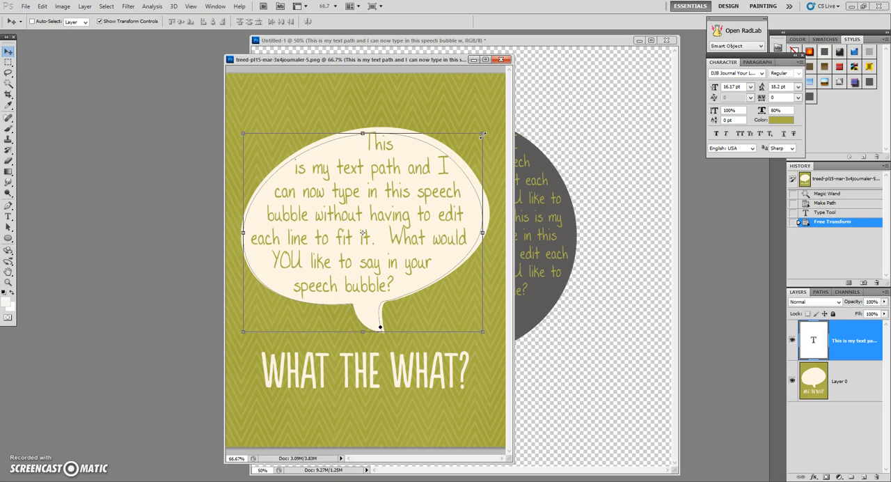
key("Up")
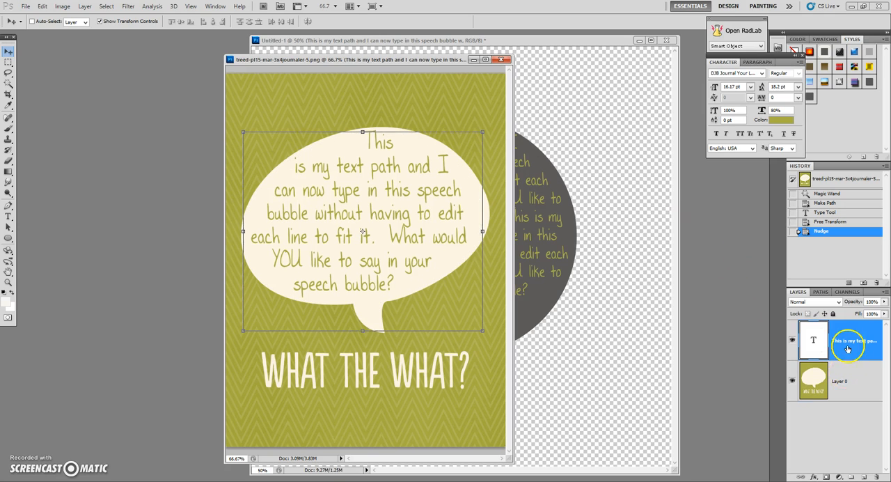
left_click(845, 374)
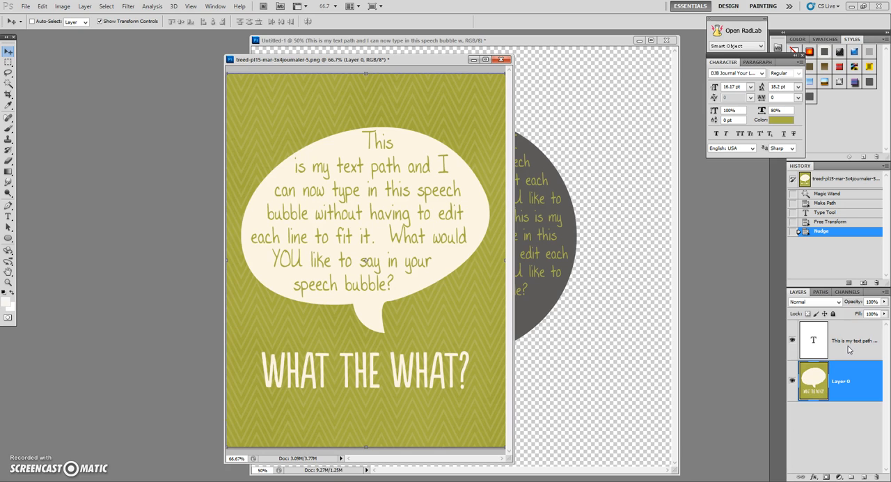
- Start editing the speech bubble's text layer with the Type tool
left_click(816, 348)
left_click(7, 217)
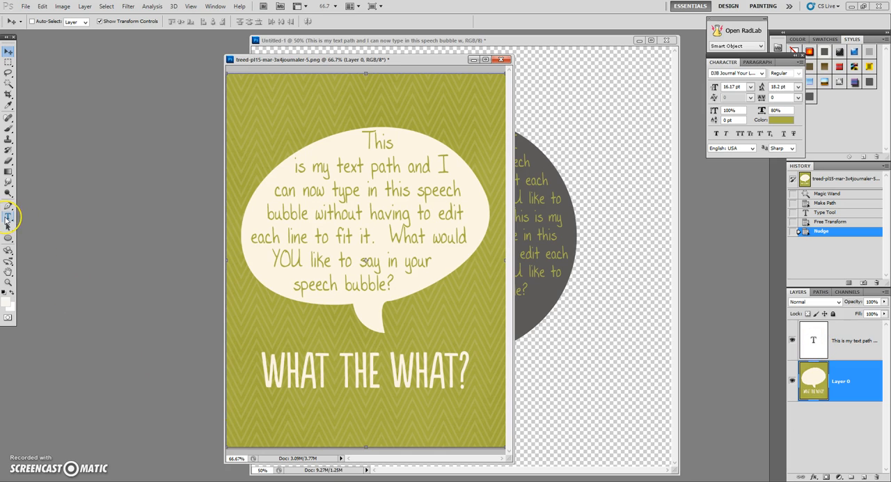